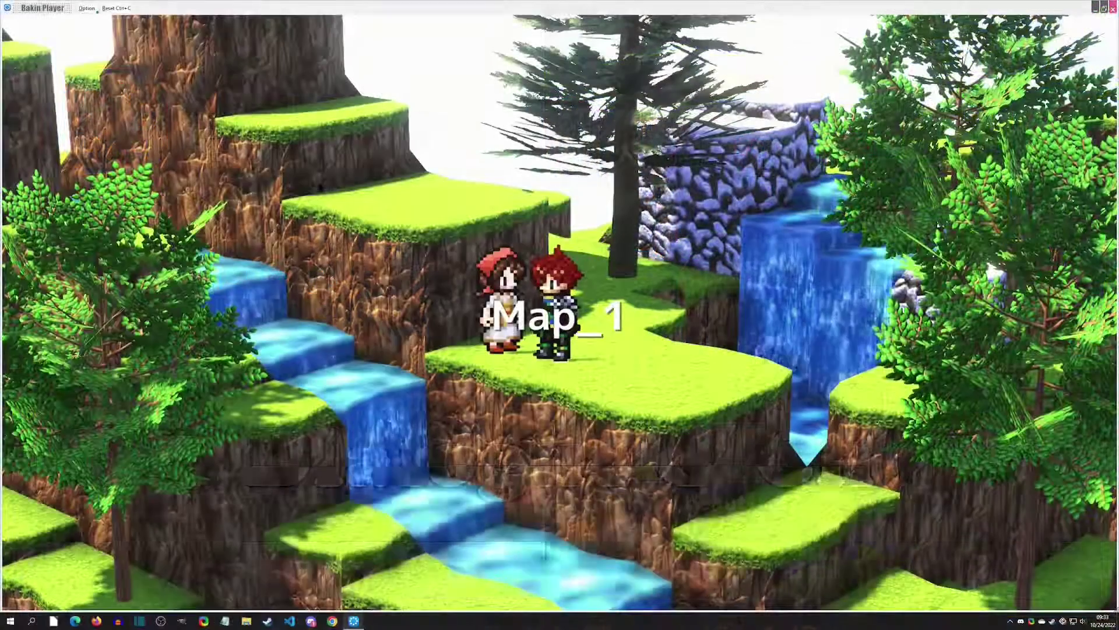
# Finish the No reply, then talk to the girl again and answer Yes, then Maybe....
pyautogui.press('Return')
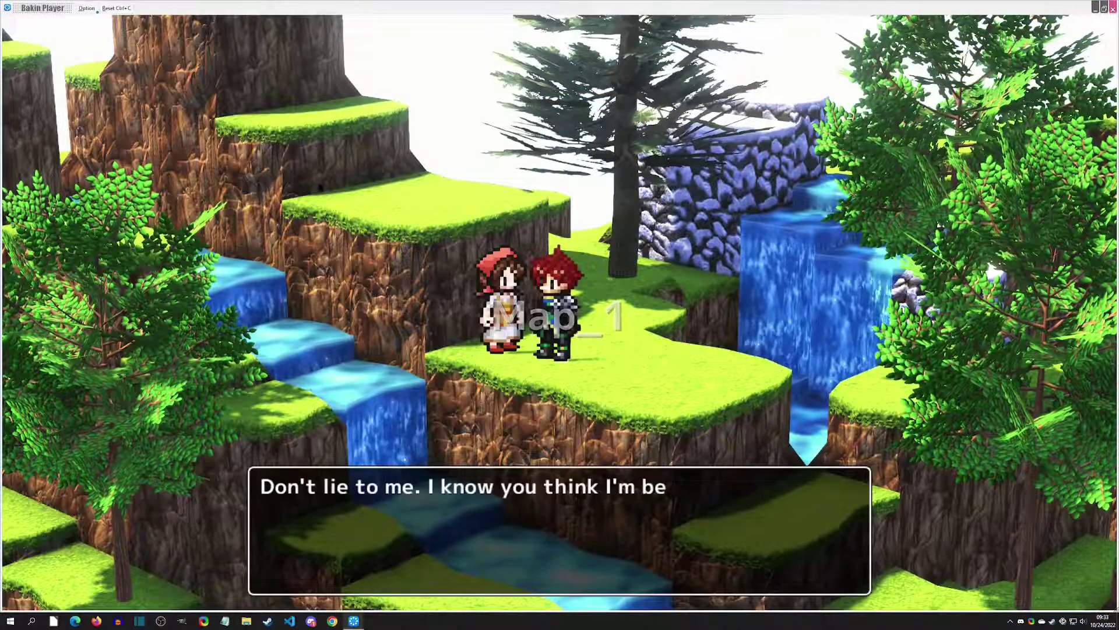
pyautogui.press('Return')
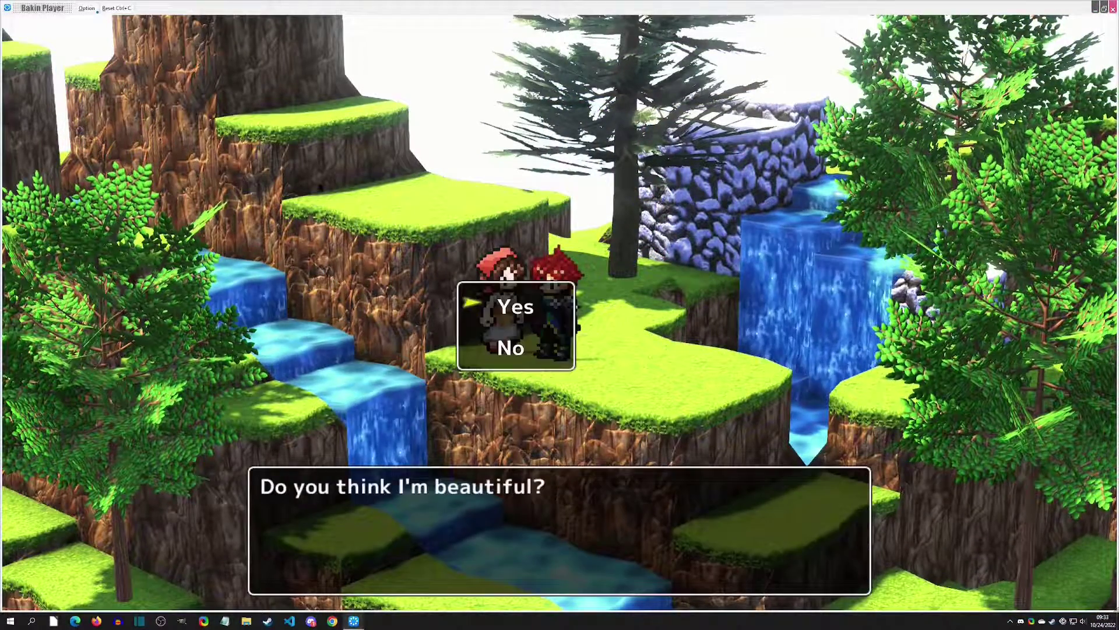
pyautogui.press('Return')
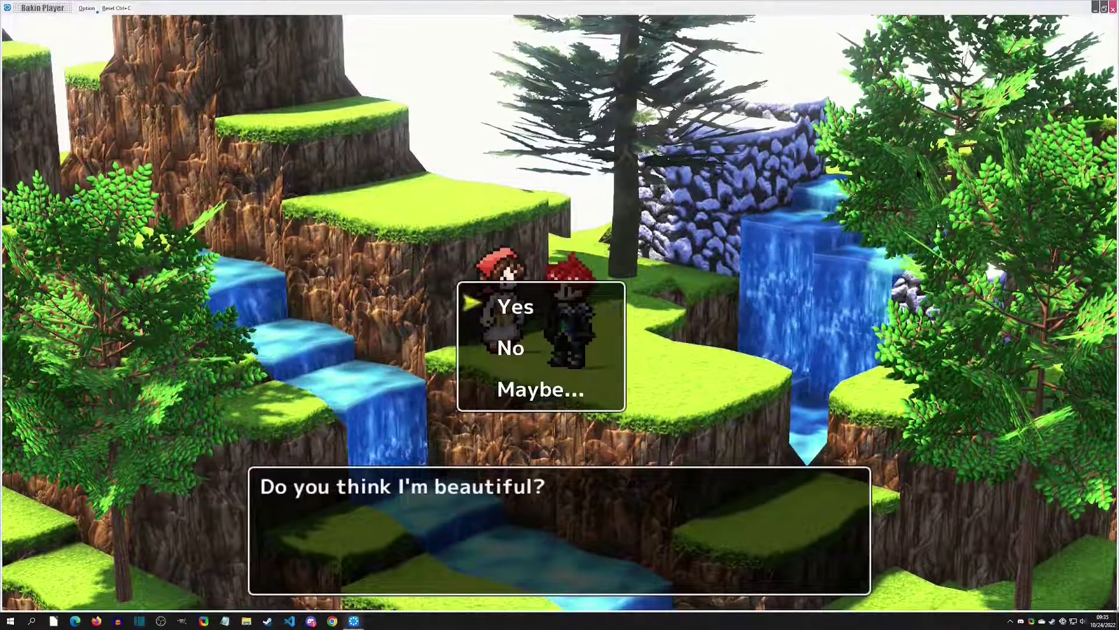
pyautogui.press('Up')
pyautogui.press('Return')
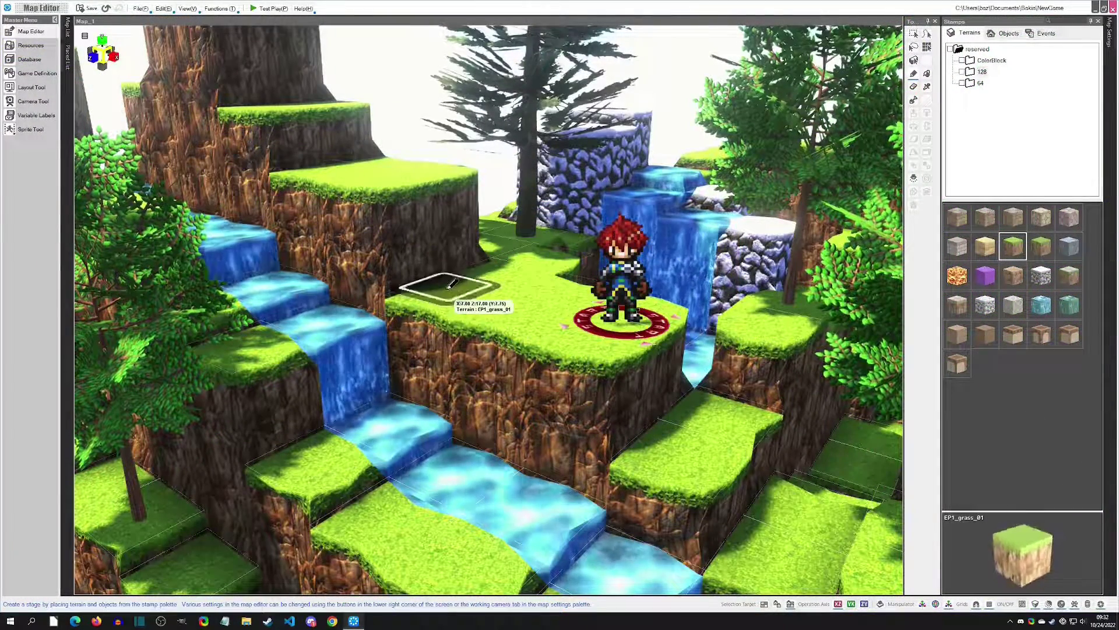
# Drag the Stationary - Question event stamp onto the grass ledge left of the hero.
pyautogui.click(1043, 33)
pyautogui.click(986, 50)
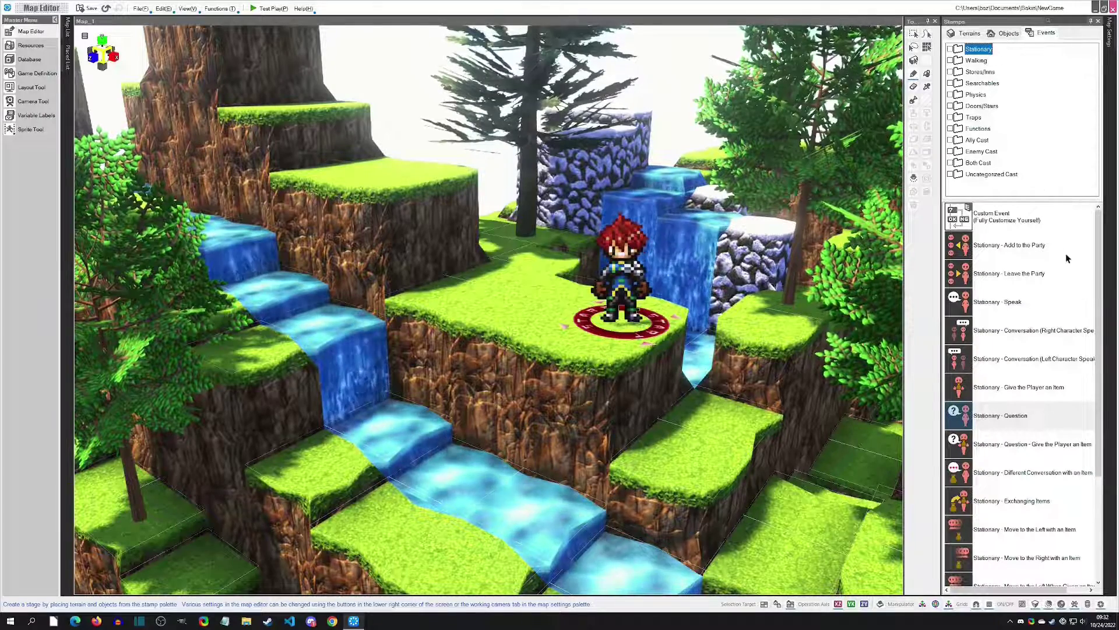
pyautogui.moveTo(1100, 223); pyautogui.dragTo(1095, 255)
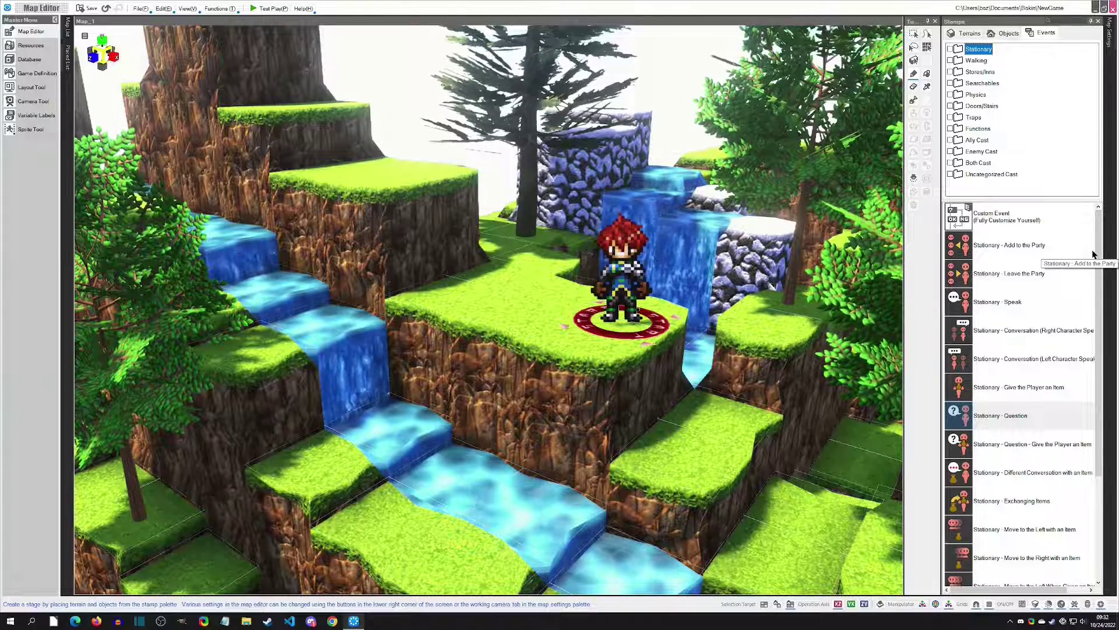
pyautogui.click(1031, 306)
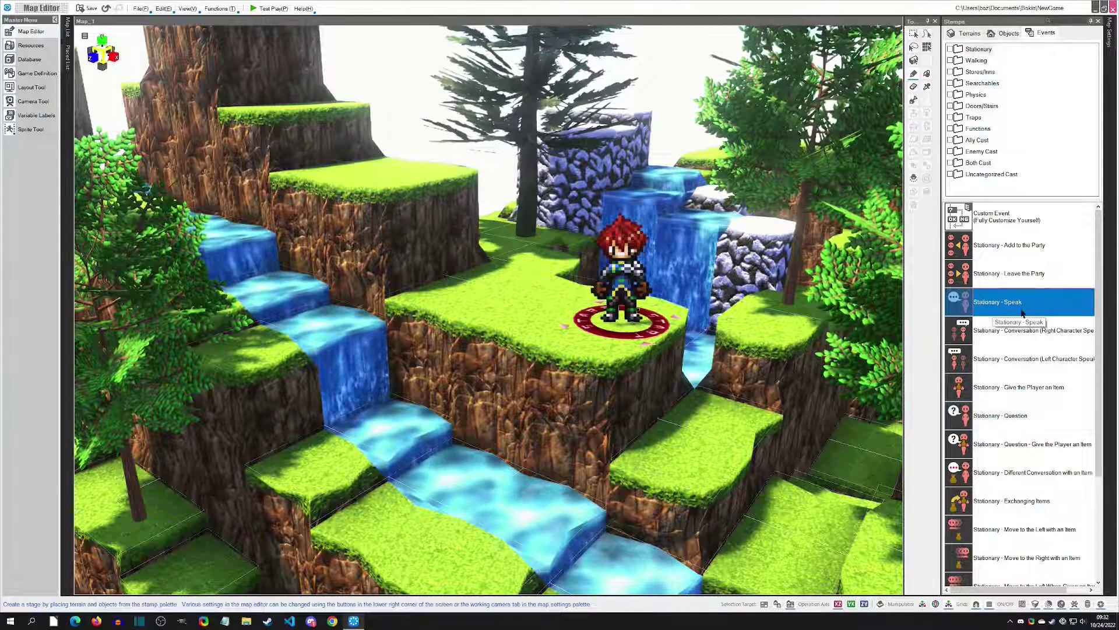
pyautogui.click(1039, 423)
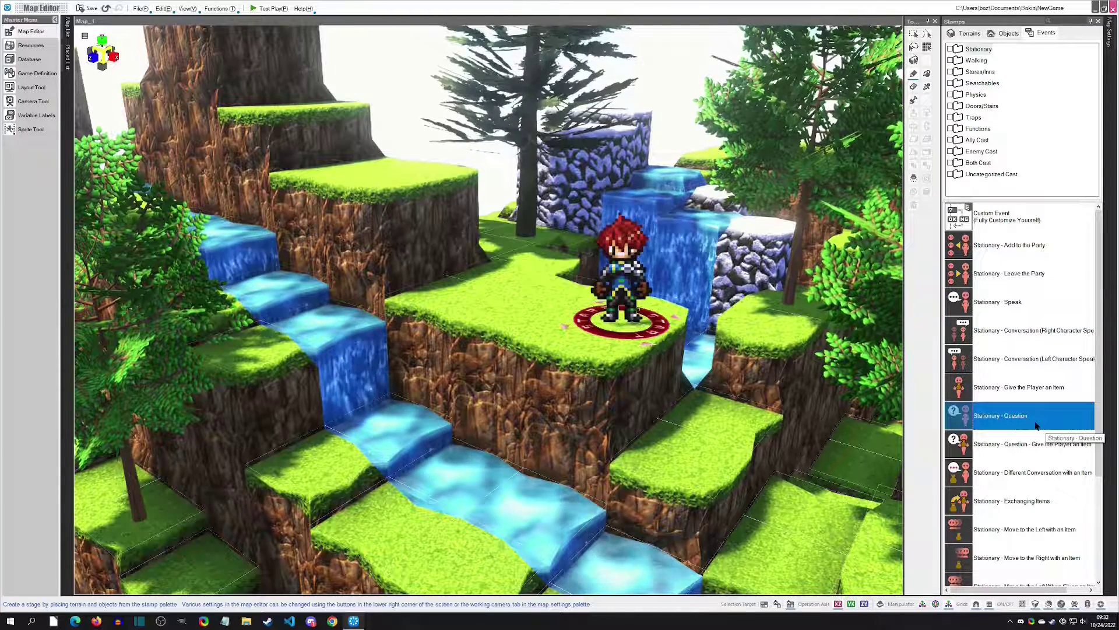
pyautogui.moveTo(1037, 425); pyautogui.dragTo(454, 310)
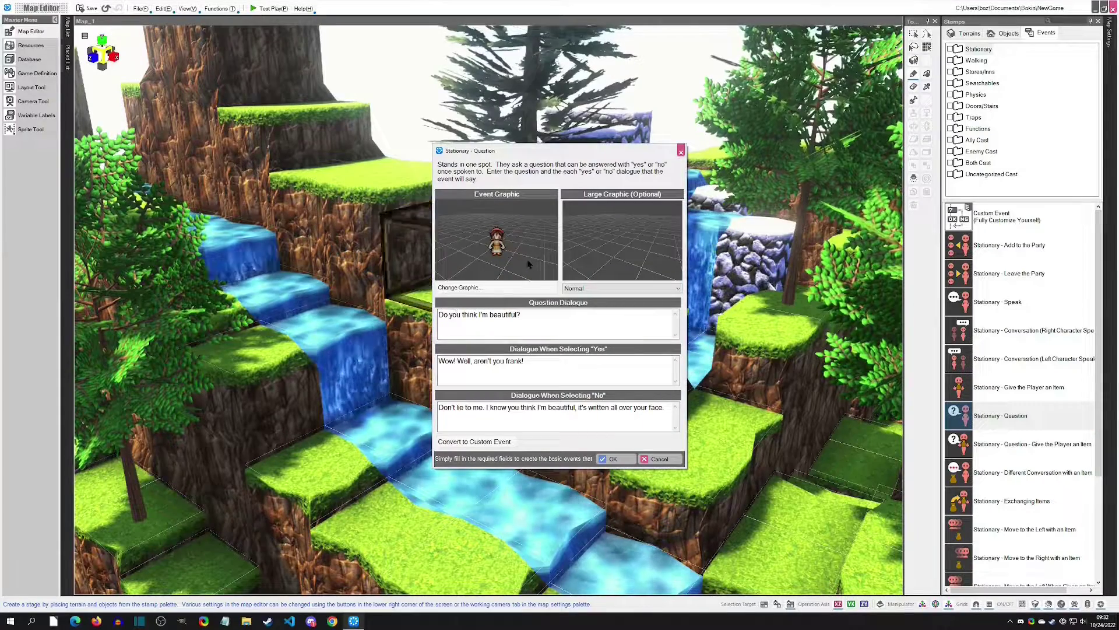
# Keep the Normal expression and the default question, Yes and No texts, then confirm with OK.
pyautogui.click(587, 288)
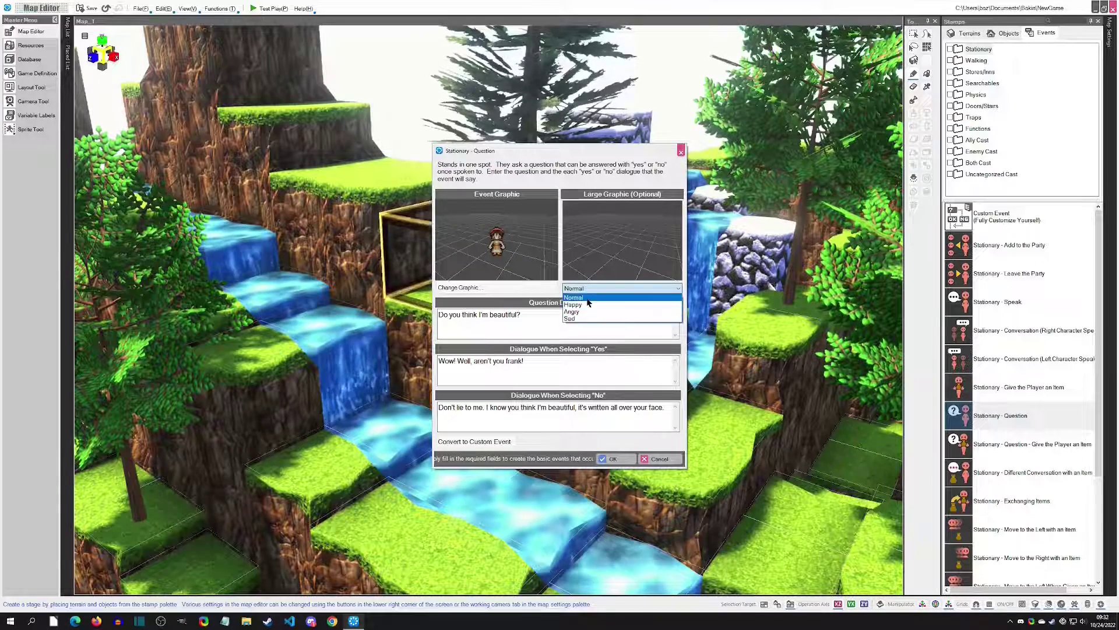
pyautogui.click(535, 313)
pyautogui.hotkey('ctrl', 'a')
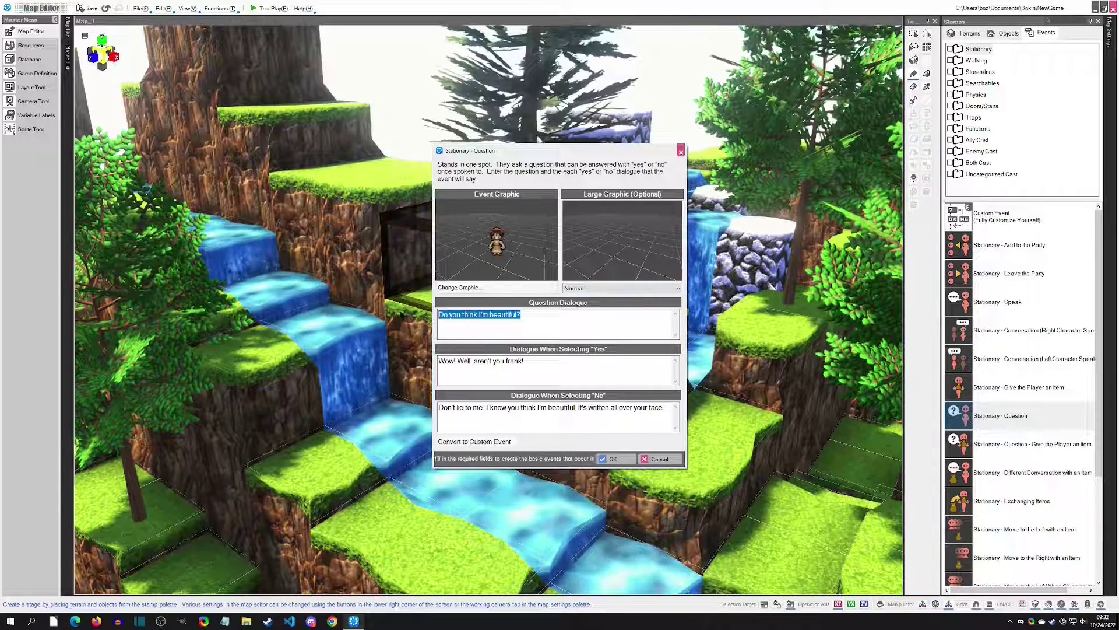
pyautogui.press('Tab')
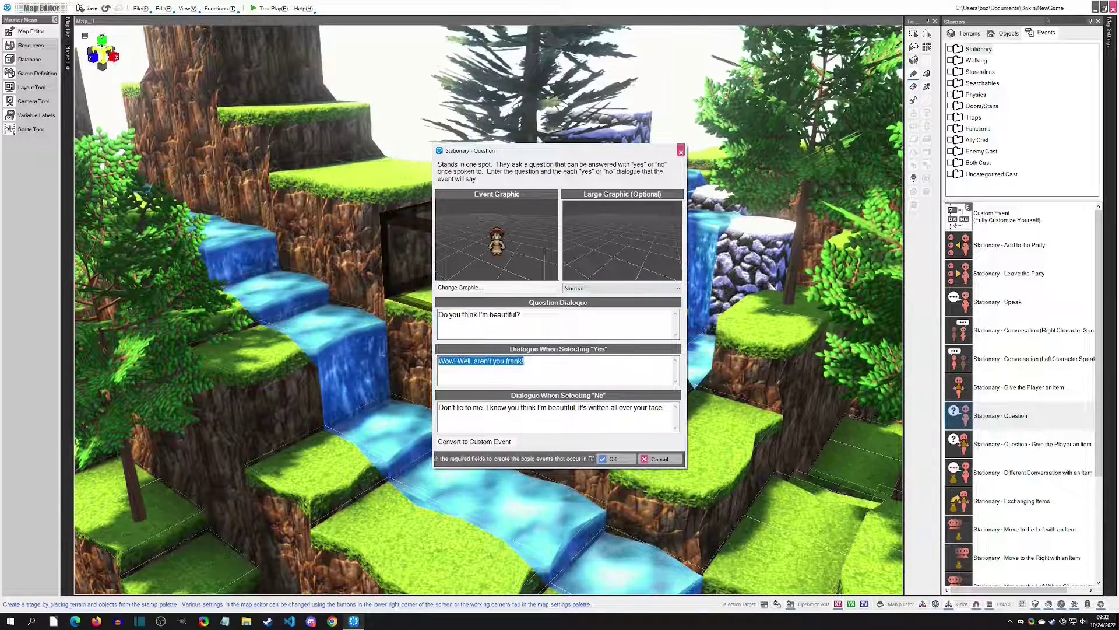
pyautogui.press('Tab')
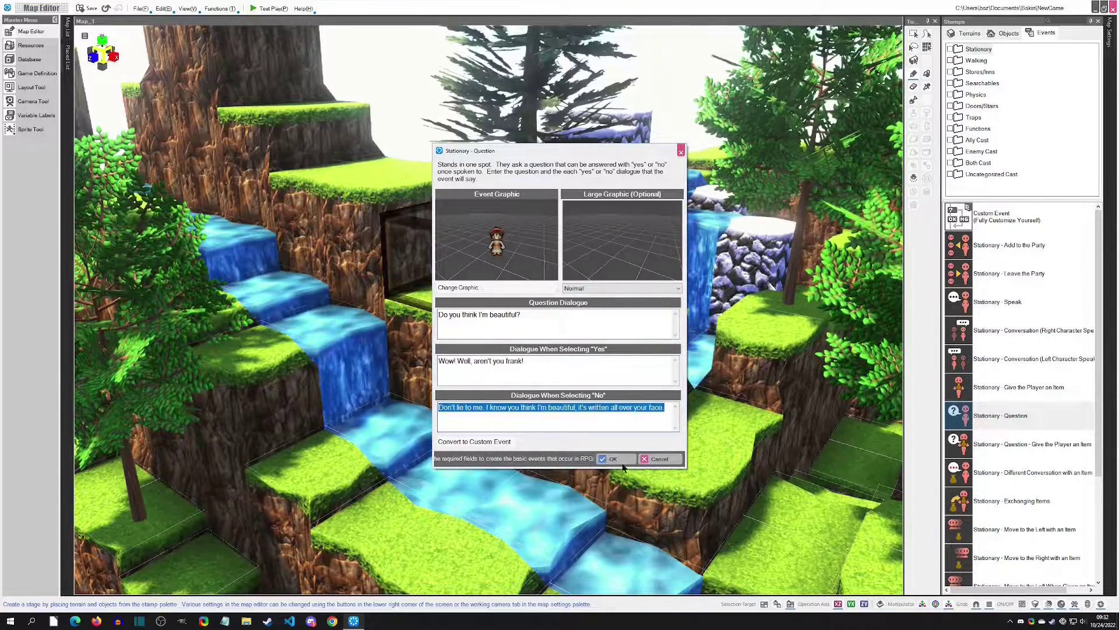
pyautogui.click(612, 458)
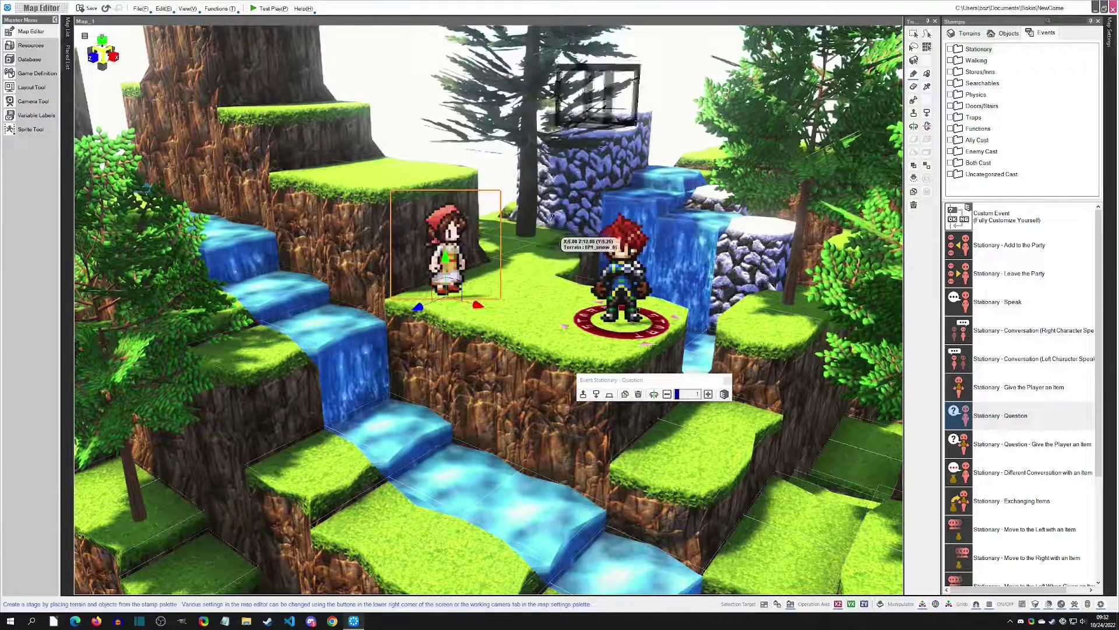
# Start a test play of the map from the Map Editor toolbar.
pyautogui.click(268, 8)
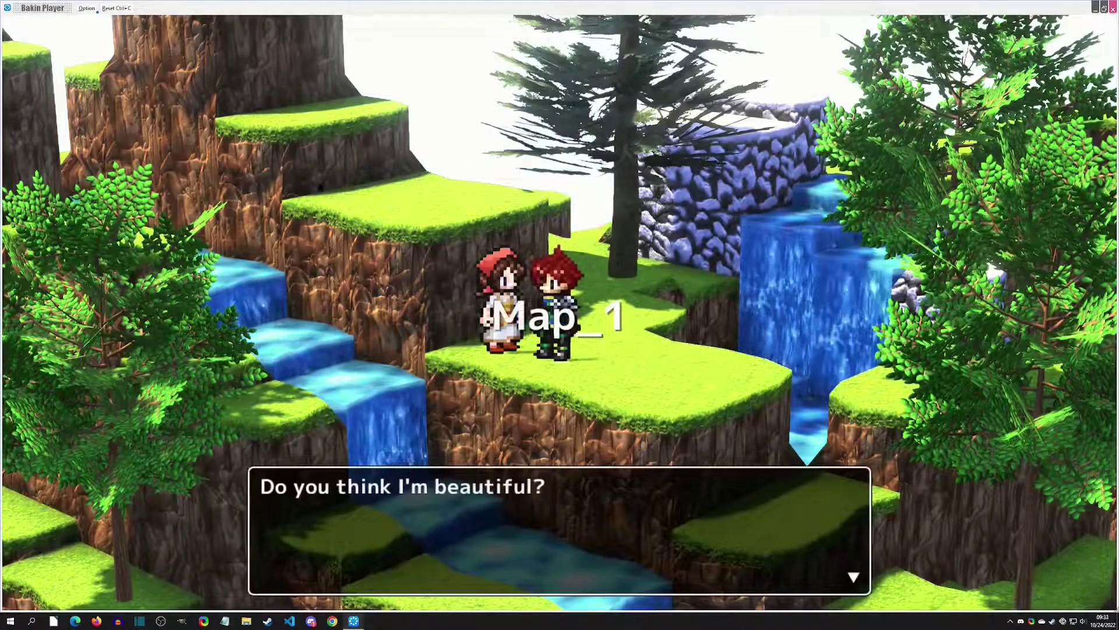
# Talk to the girl and answer No, then talk again, answer Yes, and walk away.
pyautogui.press('Return')
pyautogui.press('Down')
pyautogui.press('Return')
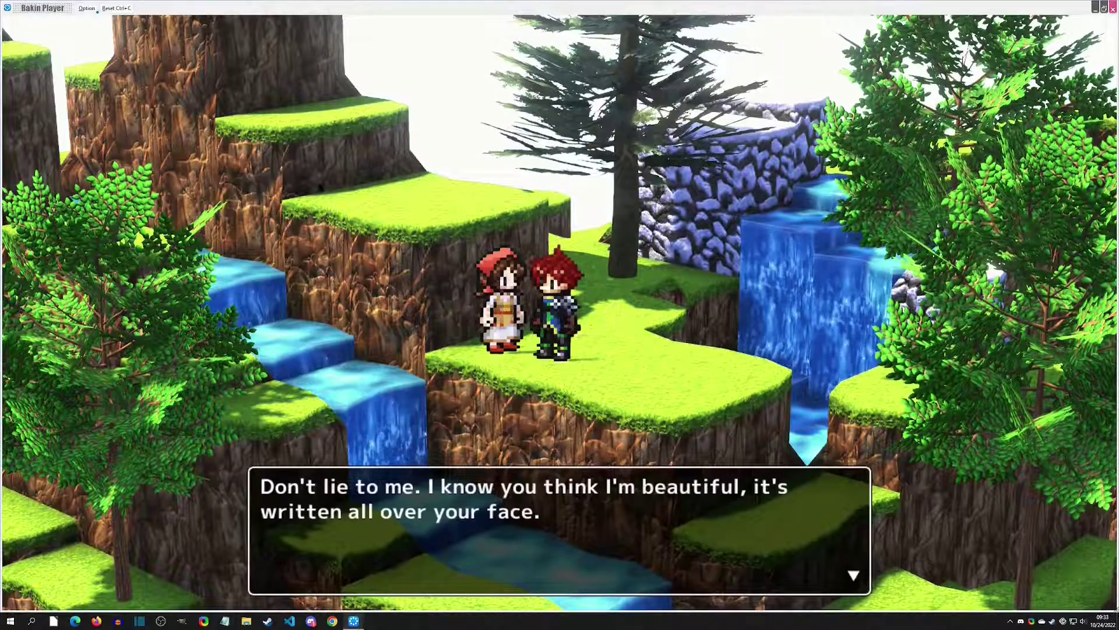
pyautogui.press('Return')
pyautogui.press('Return')
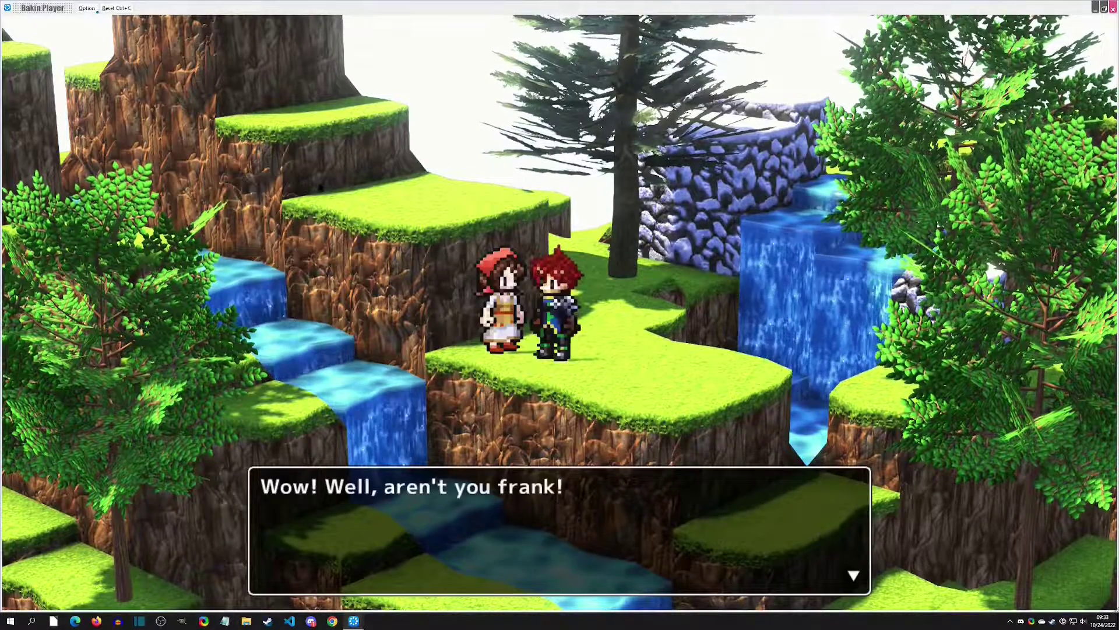
pyautogui.press('Return')
pyautogui.press('Right')
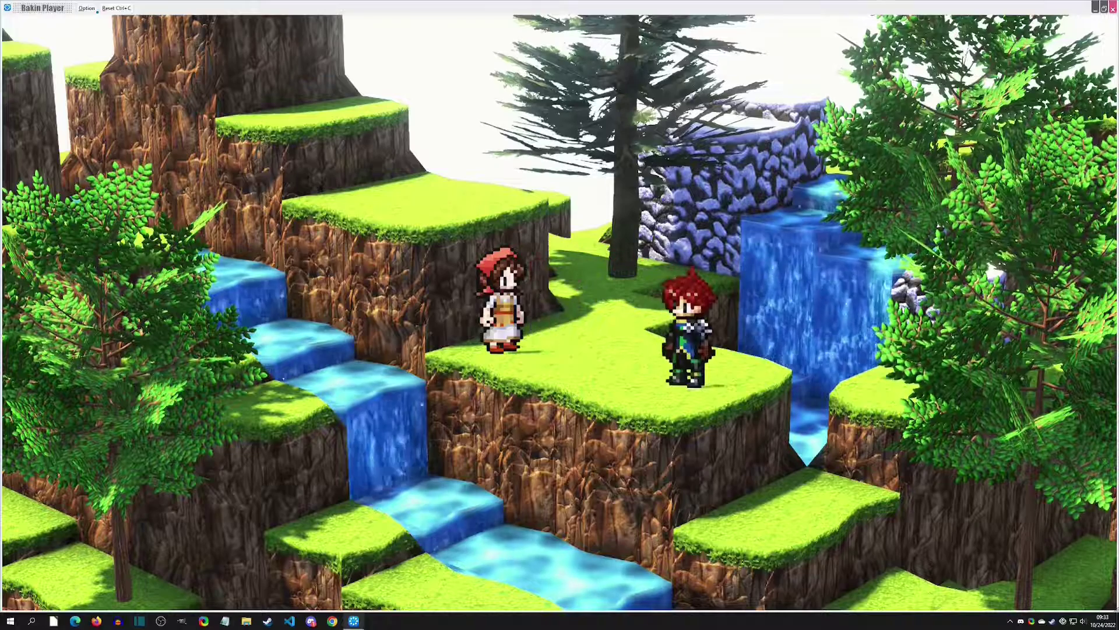
# Close the test play and convert the placed question event into a custom event.
pyautogui.hotkey('alt', 'F4')
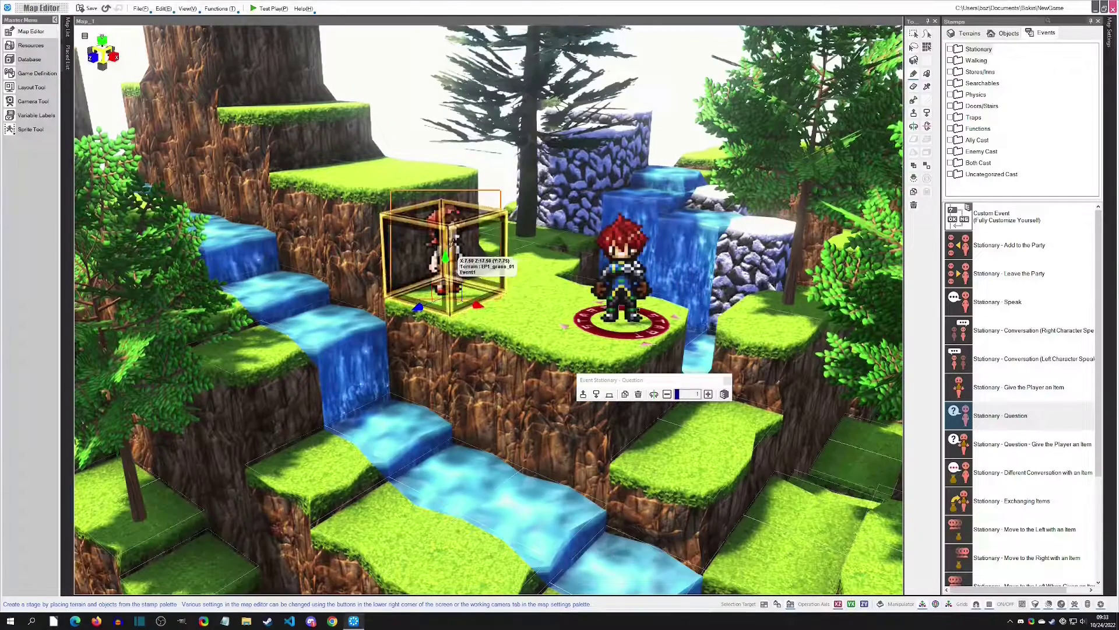
pyautogui.rightClick(449, 248)
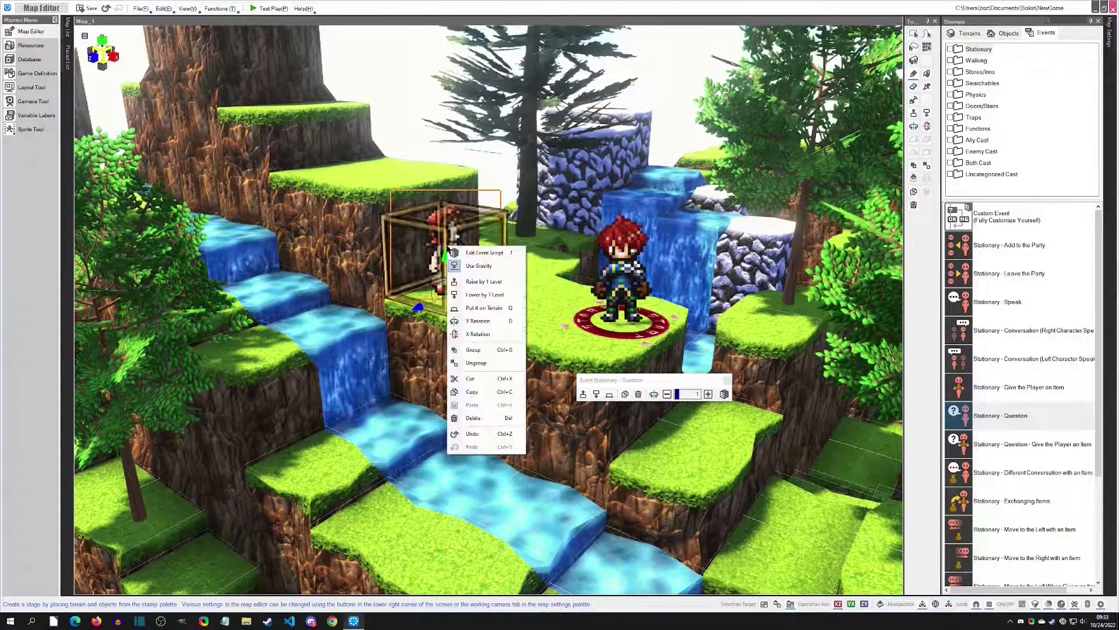
pyautogui.click(478, 253)
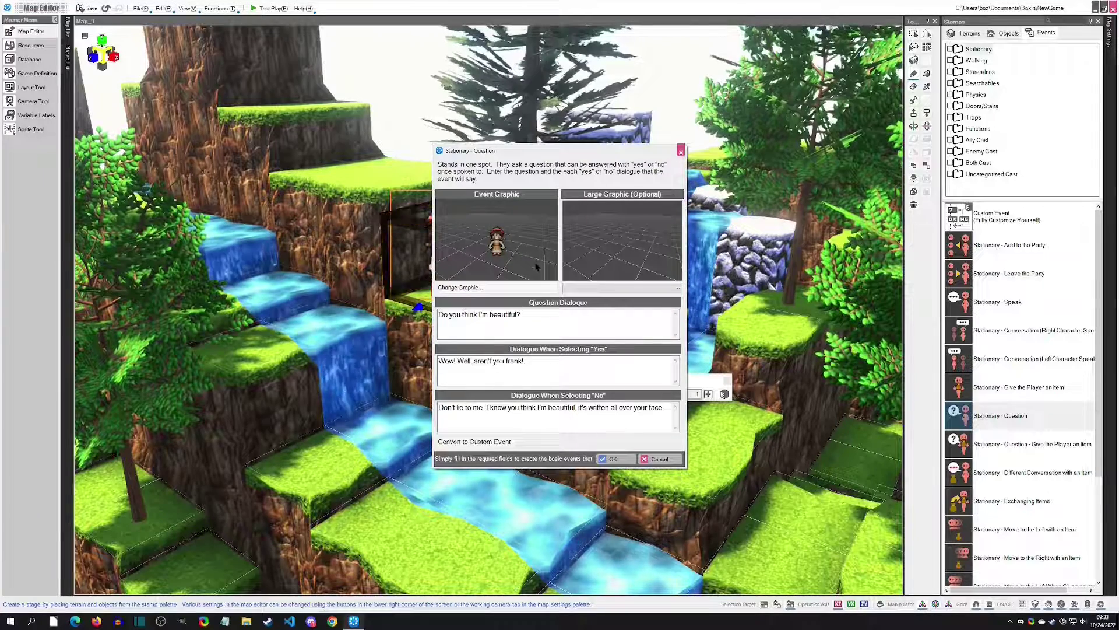
pyautogui.click(473, 442)
pyautogui.click(591, 344)
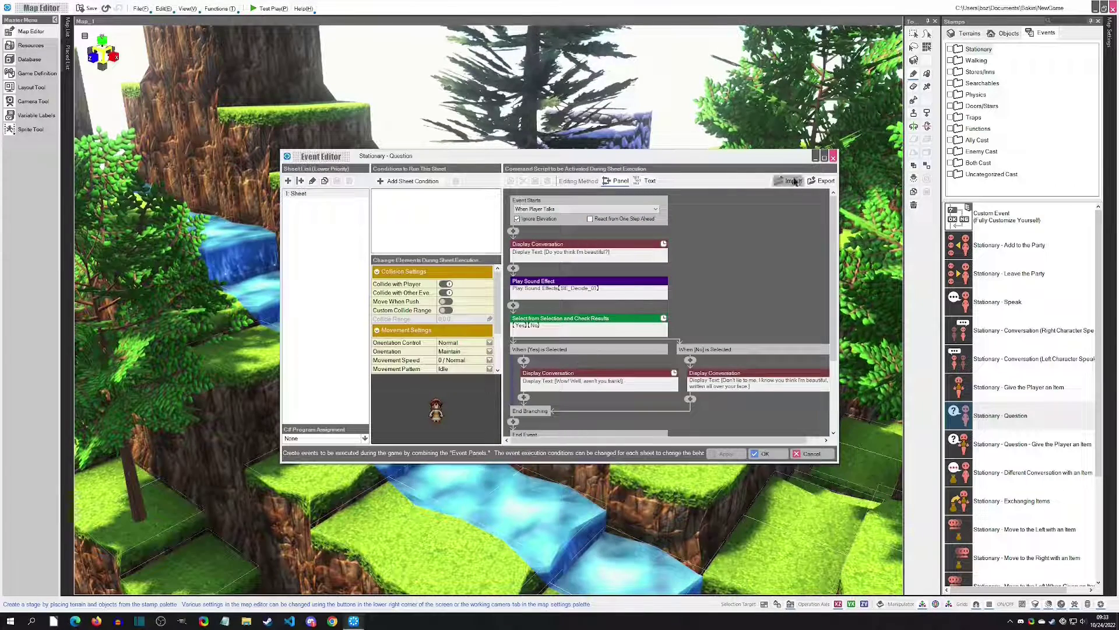
# Maximize the Event Editor and expand the conversation, sound effect and Yes/No choice panels.
pyautogui.click(823, 157)
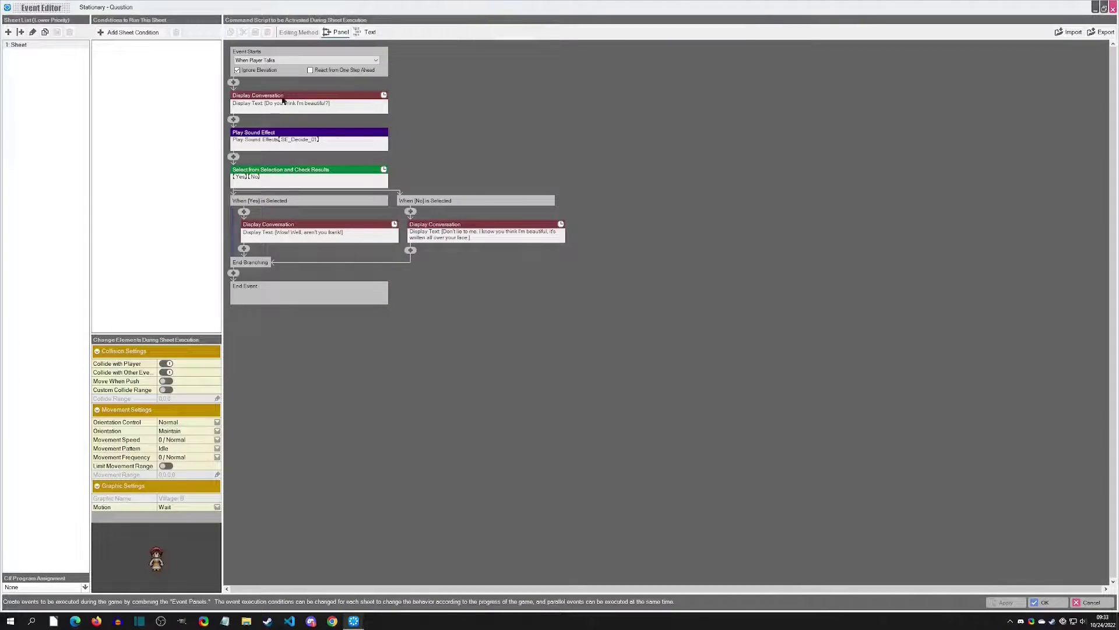
pyautogui.click(288, 97)
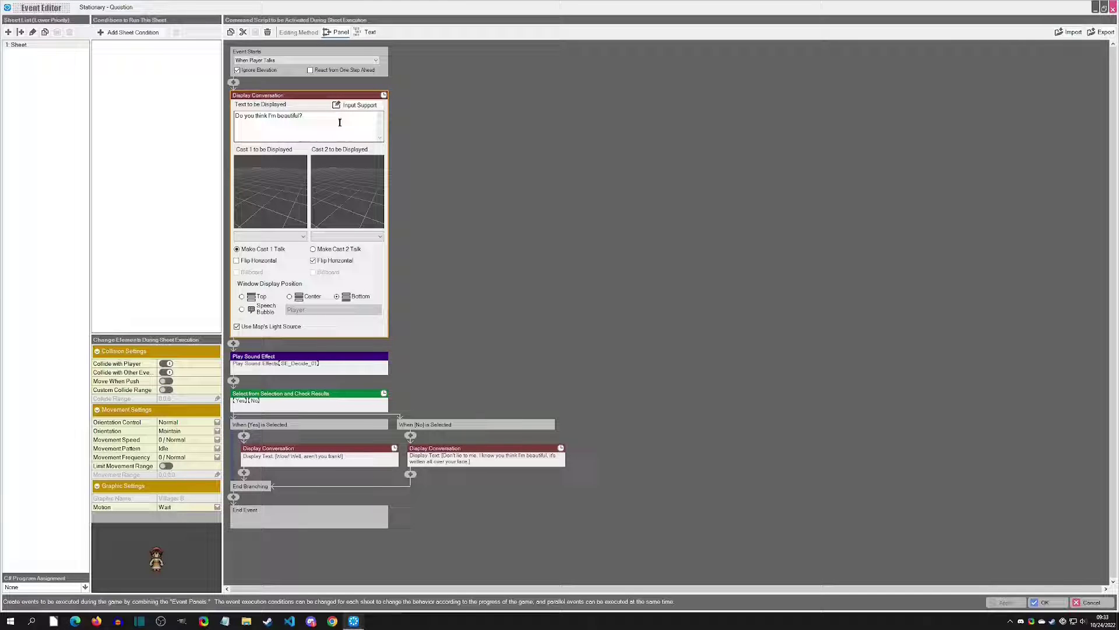
pyautogui.click(309, 365)
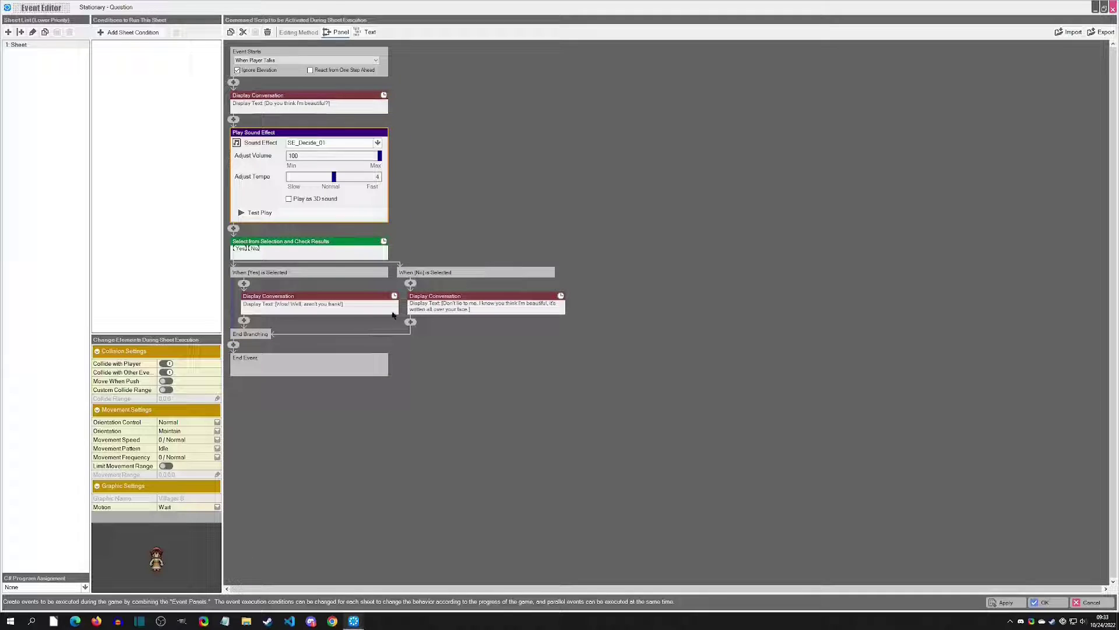
pyautogui.click(287, 247)
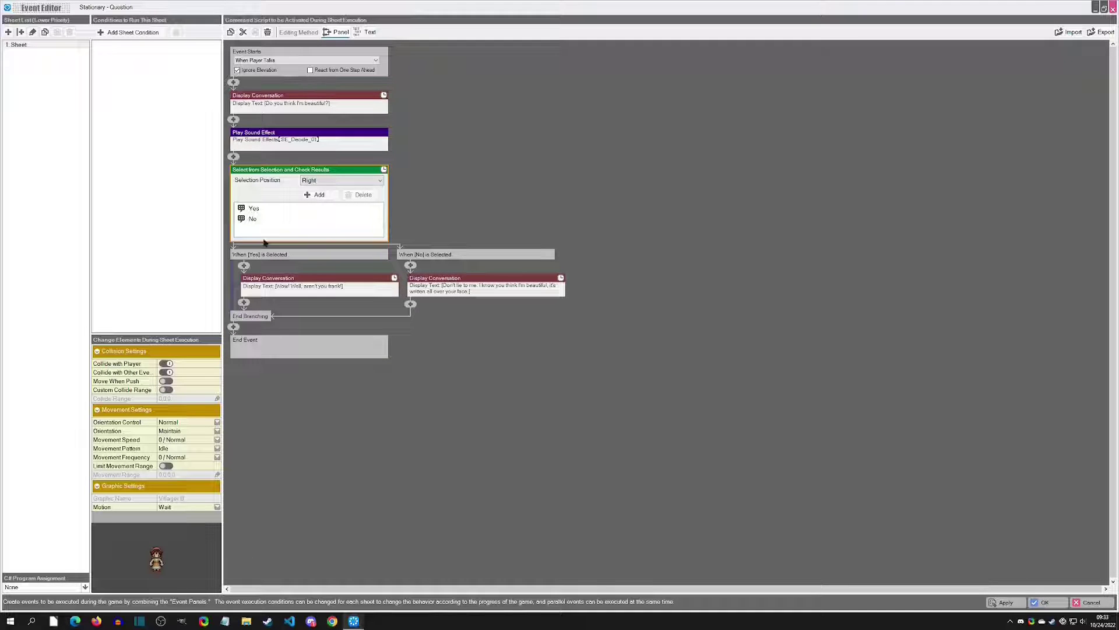
# Dismiss the stray Command Selector and set the choice's Selection Position to Center.
pyautogui.click(233, 156)
pyautogui.click(680, 322)
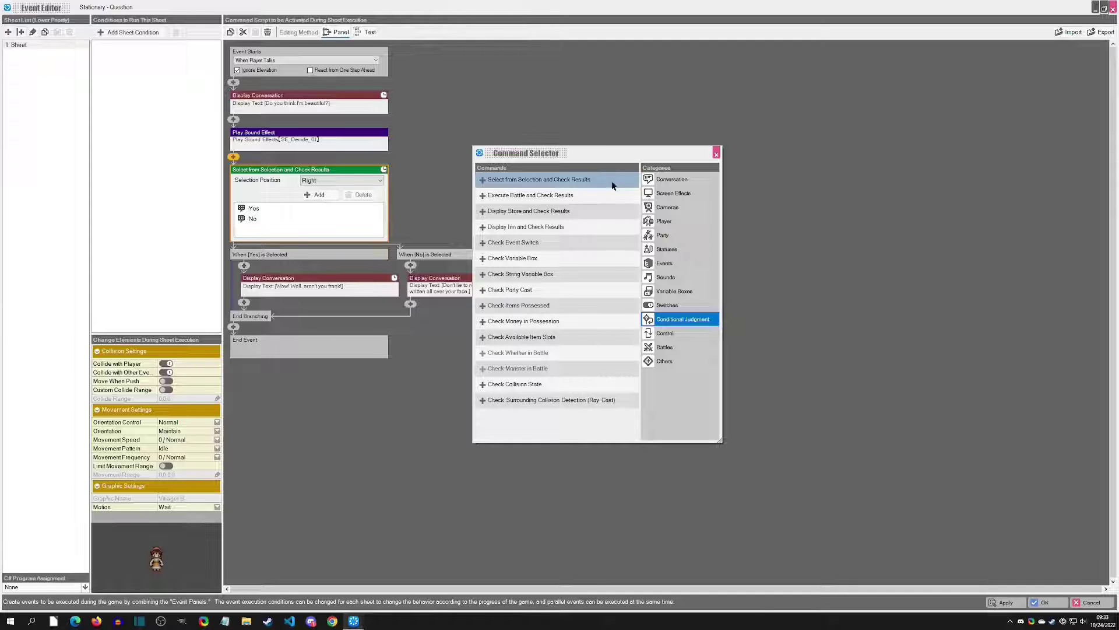
pyautogui.click(716, 153)
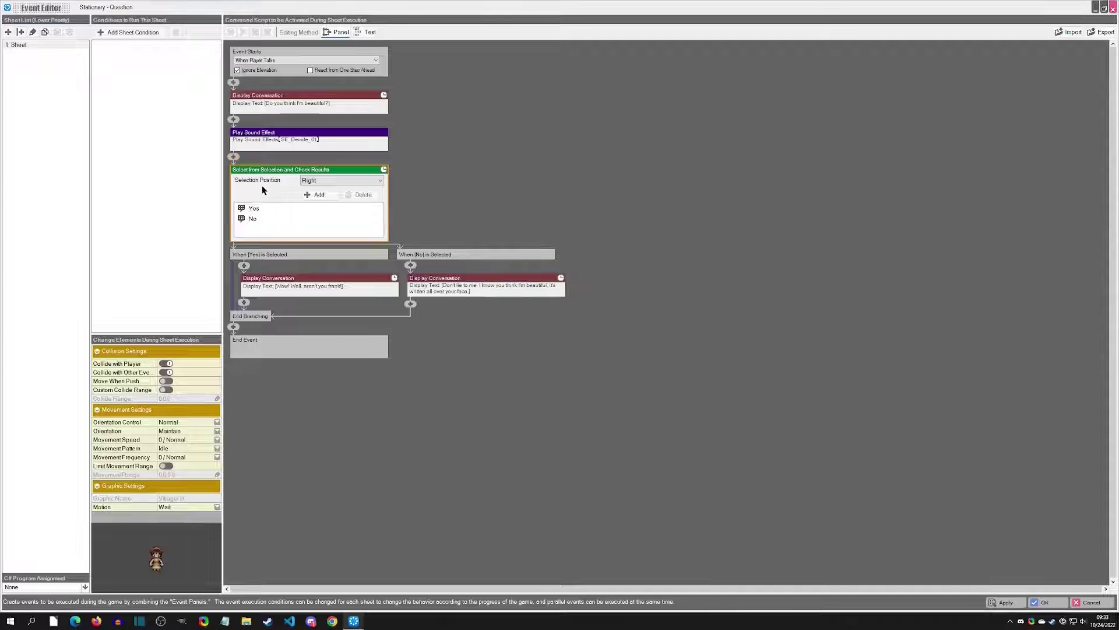
pyautogui.click(302, 180)
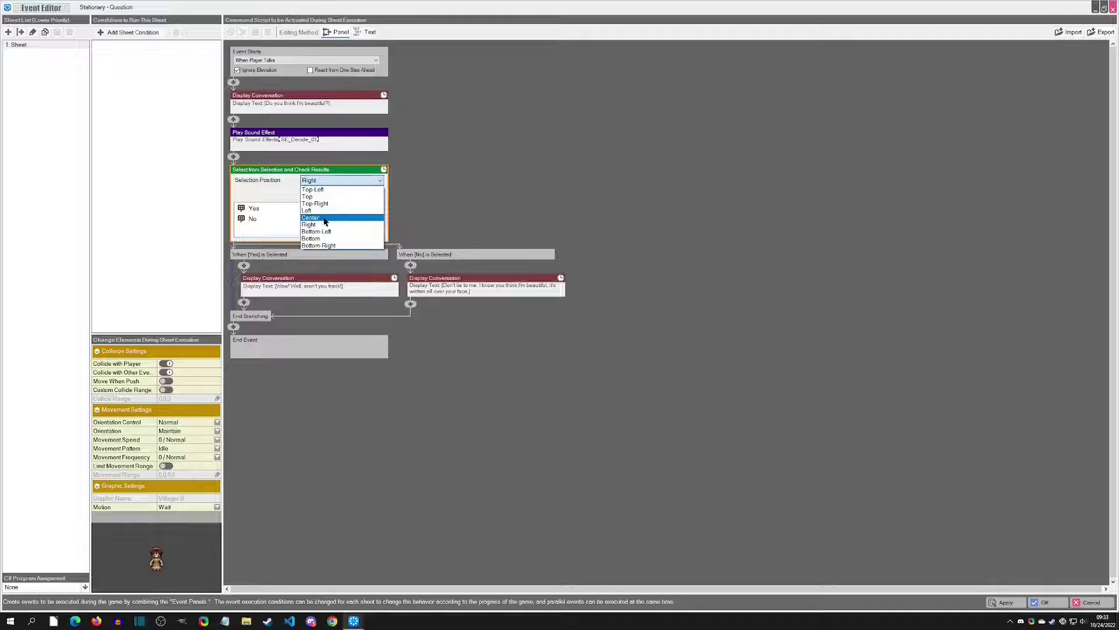
pyautogui.click(325, 219)
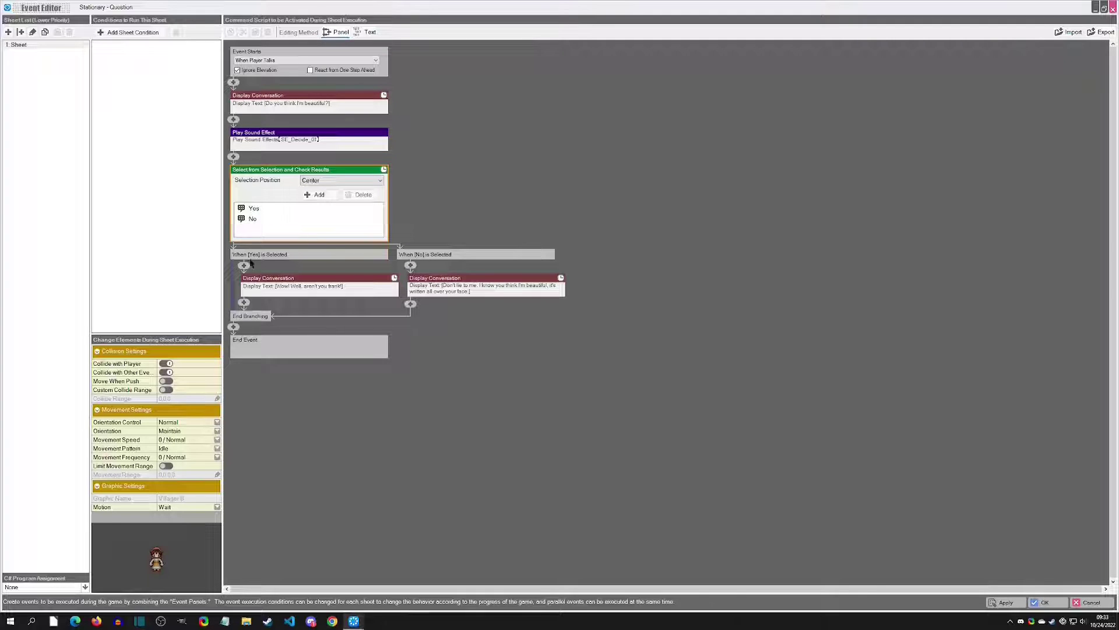
# Add a Maybe... choice whose branch displays the line "Well aren't you just nice.".
pyautogui.click(315, 195)
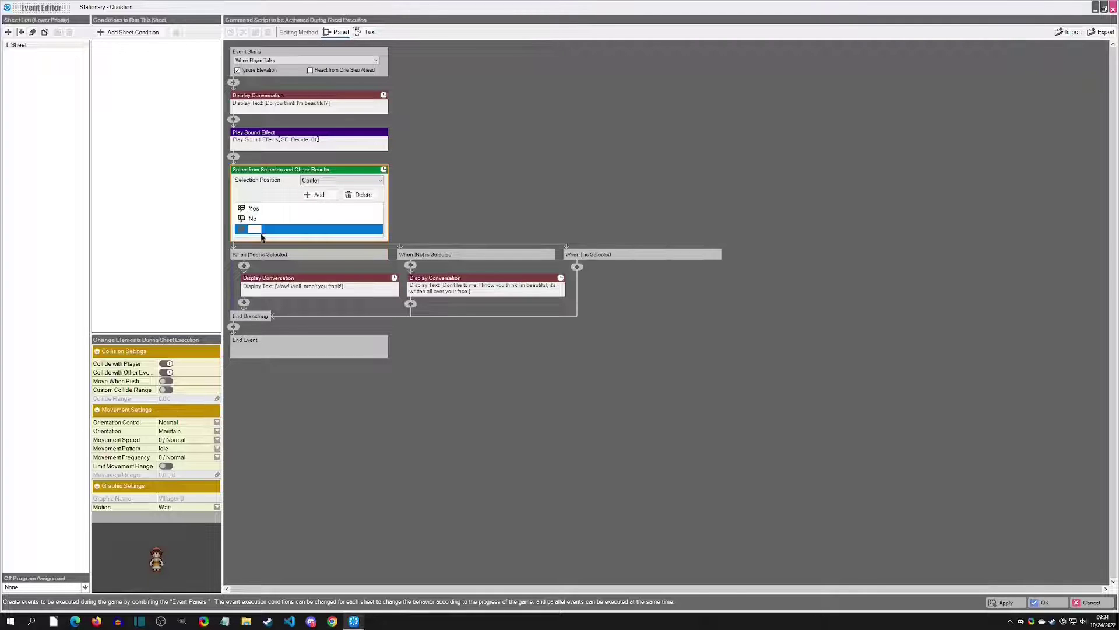
pyautogui.write('Maybe...')
pyautogui.click(577, 268)
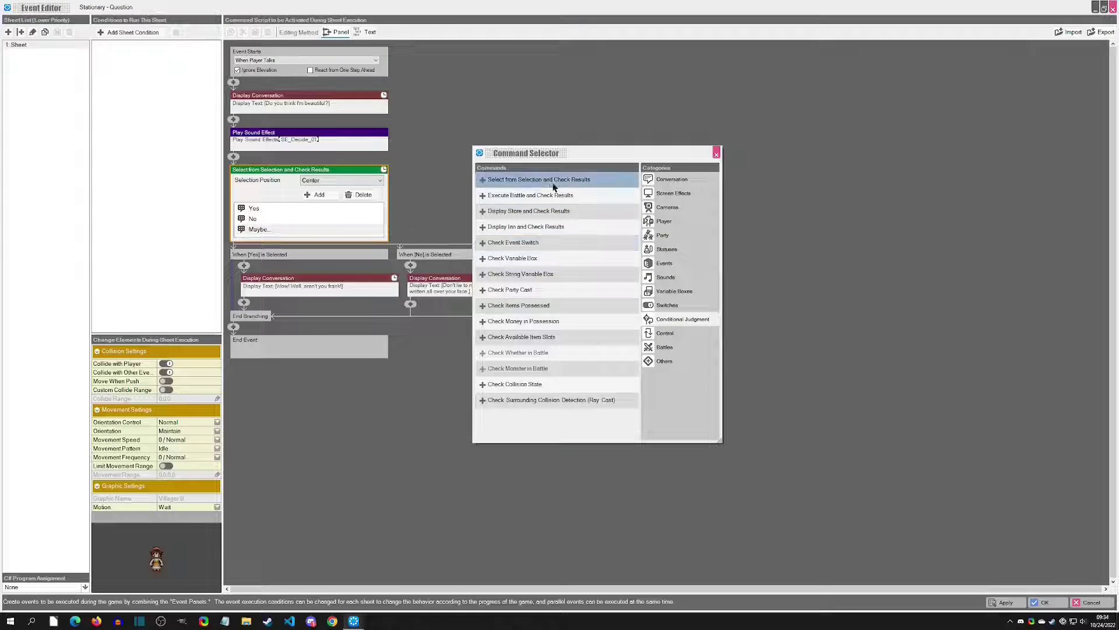
pyautogui.click(673, 180)
pyautogui.click(562, 180)
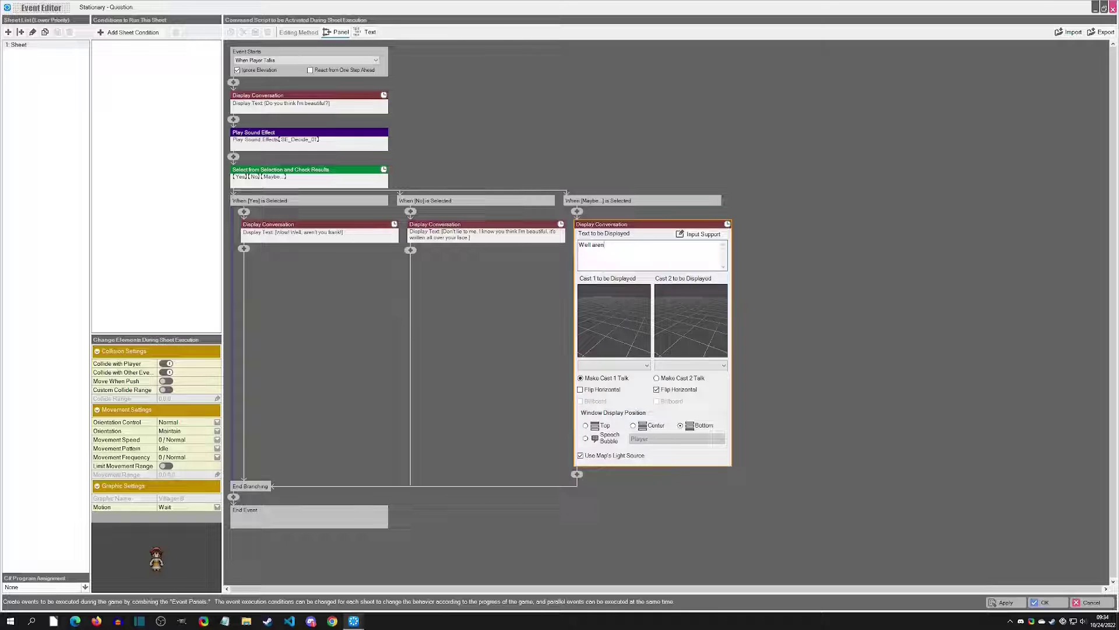
pyautogui.write('ice.')
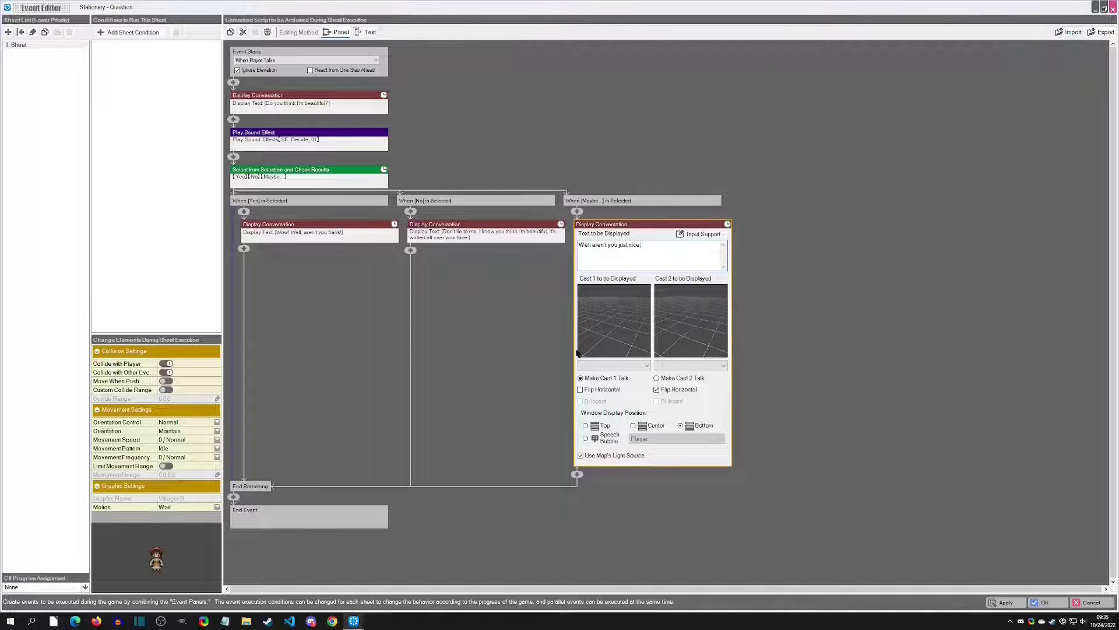
pyautogui.click(577, 475)
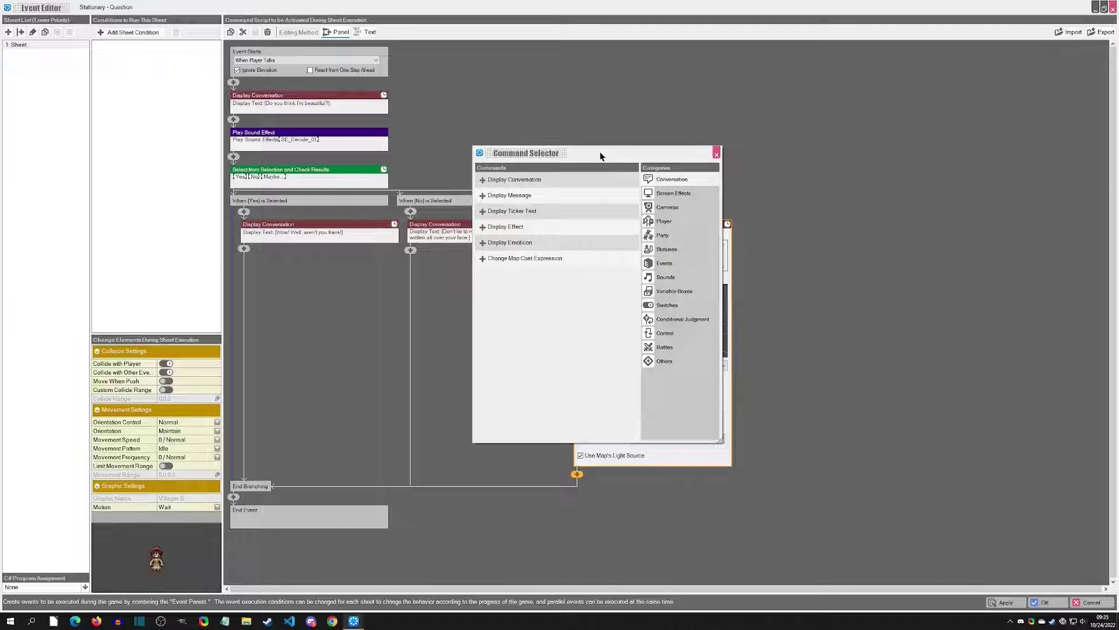
# Browse the Screen Effects, Cameras and Player commands, then close the Command Selector unused.
pyautogui.click(672, 193)
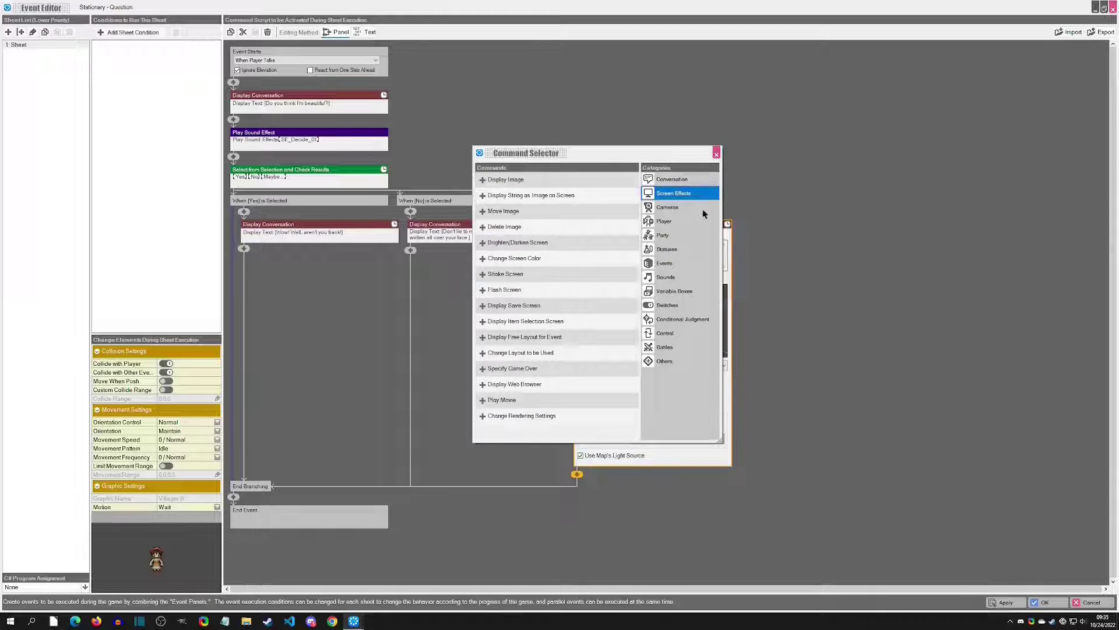
pyautogui.click(667, 207)
pyautogui.click(665, 221)
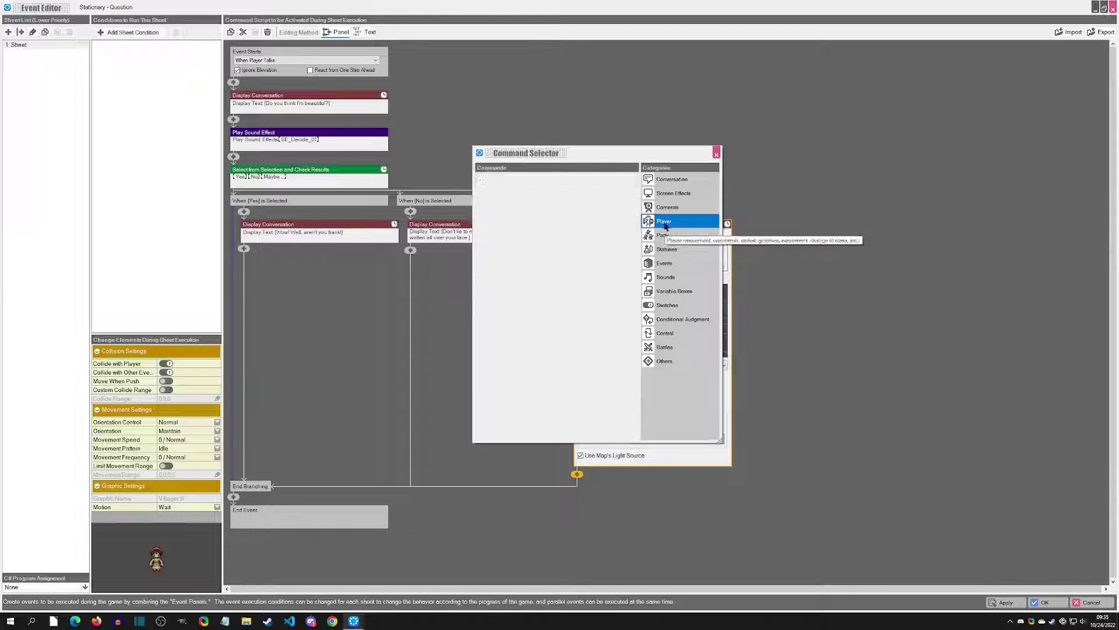
pyautogui.click(717, 153)
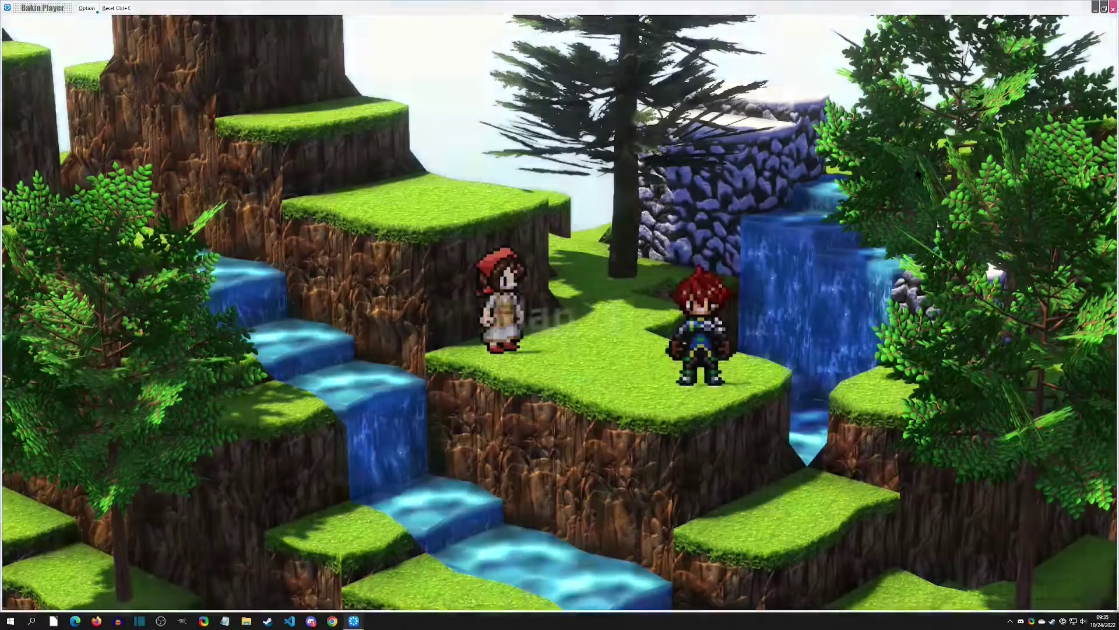
# Walk left to the girl, answer Maybe..., and dismiss her reply 'Well aren't you just nice.'.
pyautogui.press('Left')
pyautogui.press('Return')
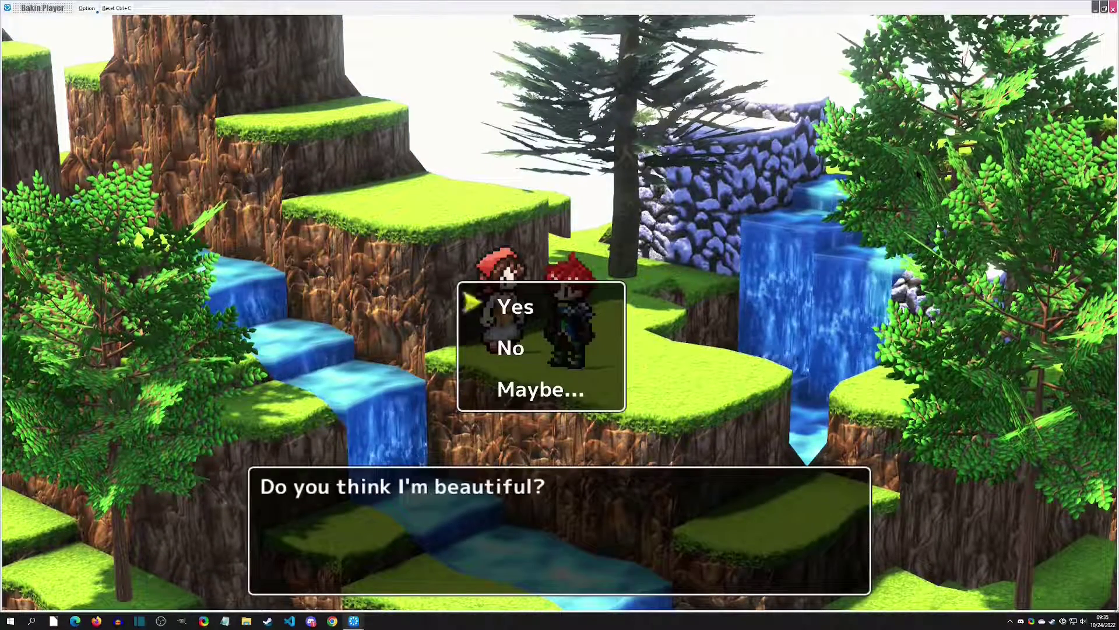
pyautogui.press('Down')
pyautogui.press('Down')
pyautogui.press('Return')
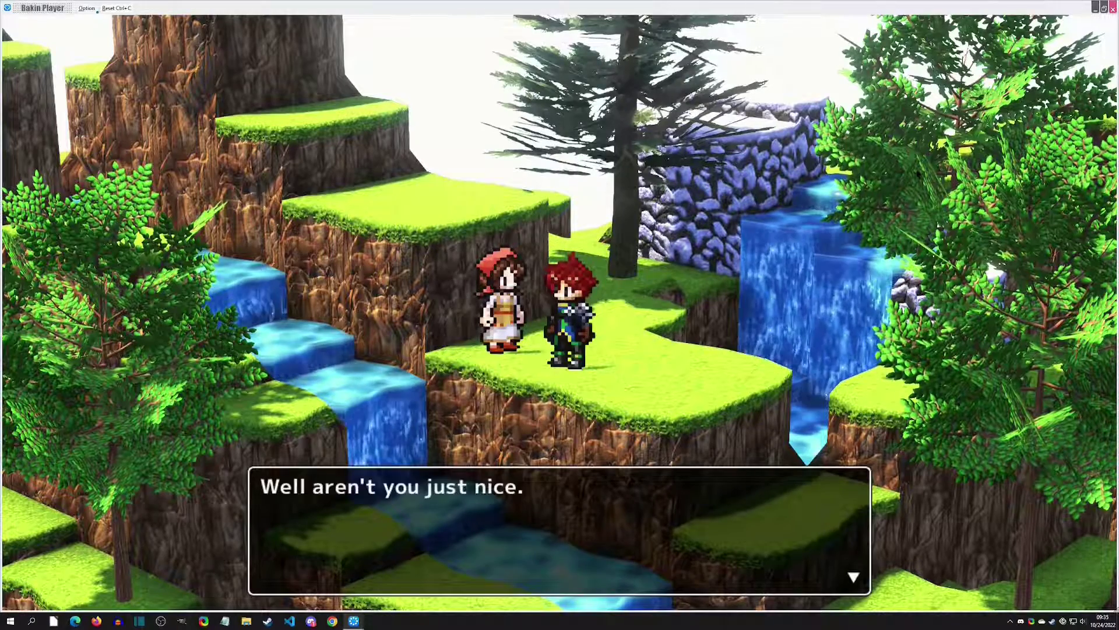
pyautogui.press('Return')
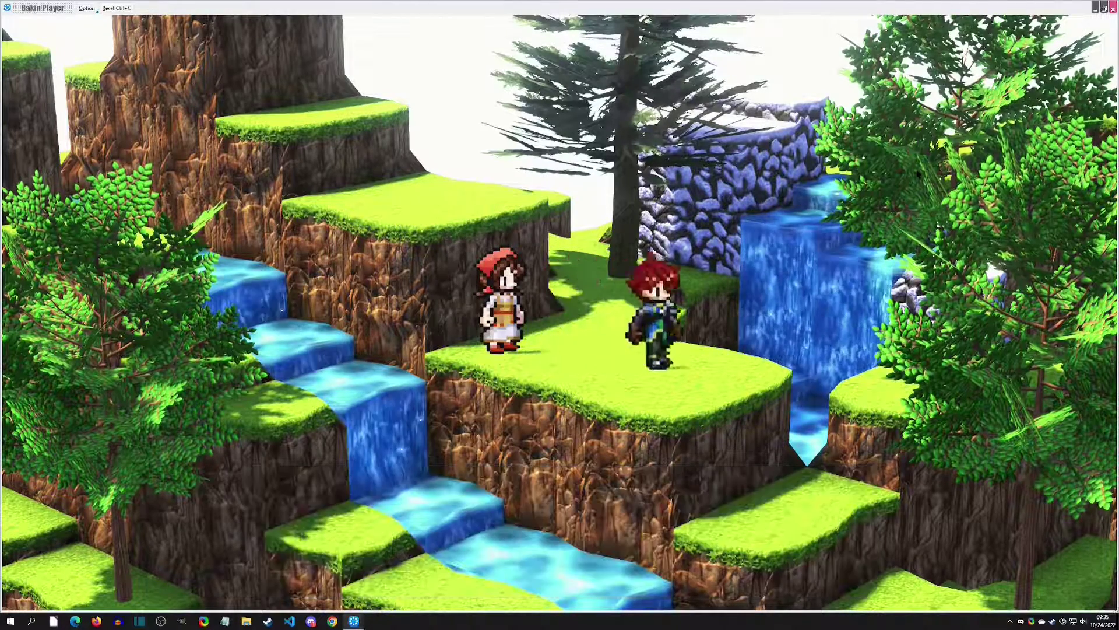
pyautogui.press('Left')
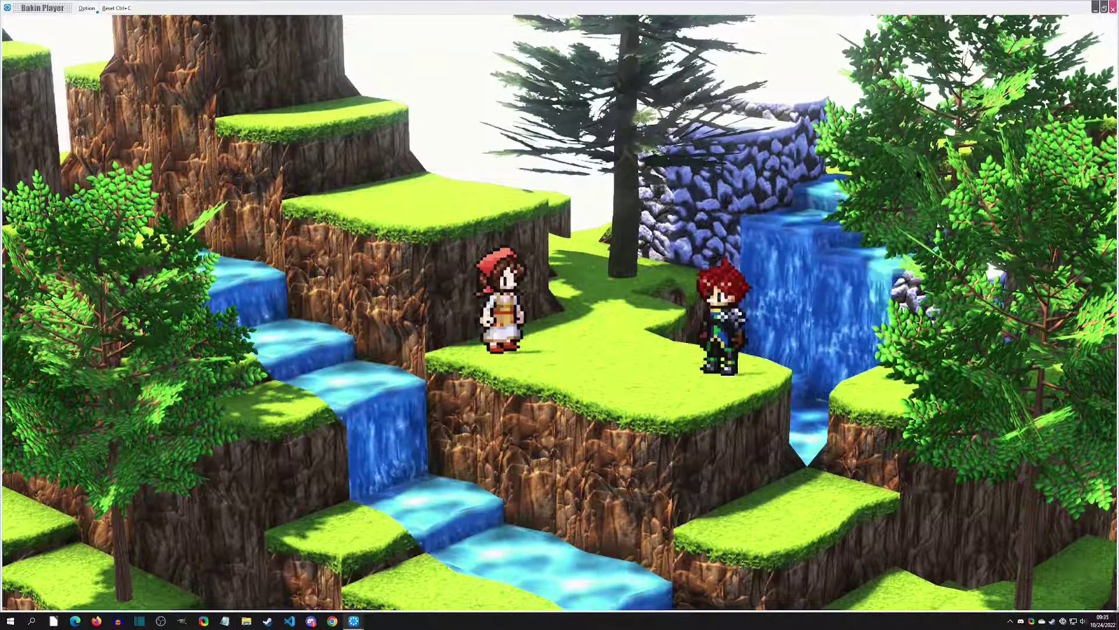